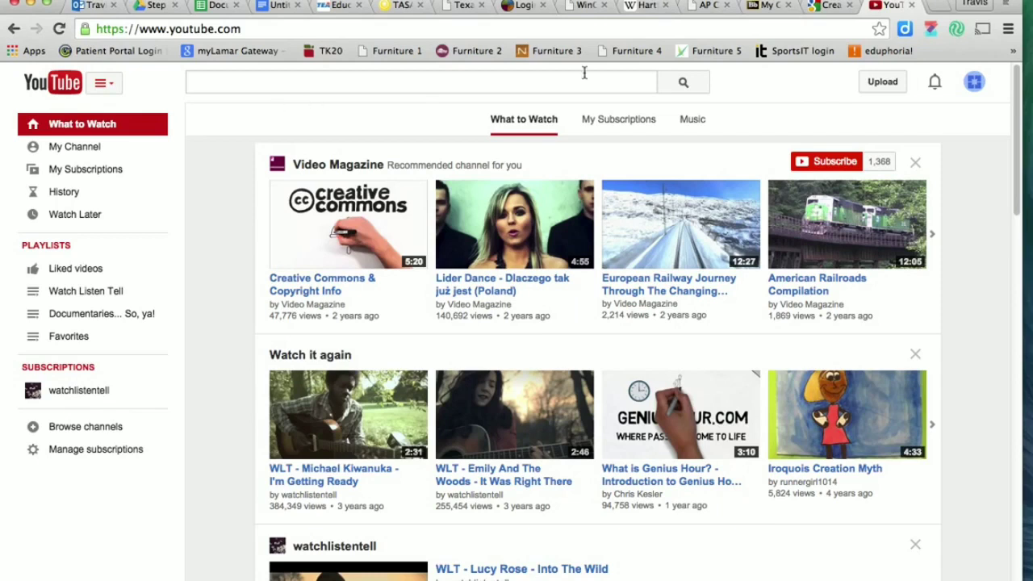
# - Open the video upload page and choose Public as the privacy setting for the upload
pyautogui.click(883, 85)
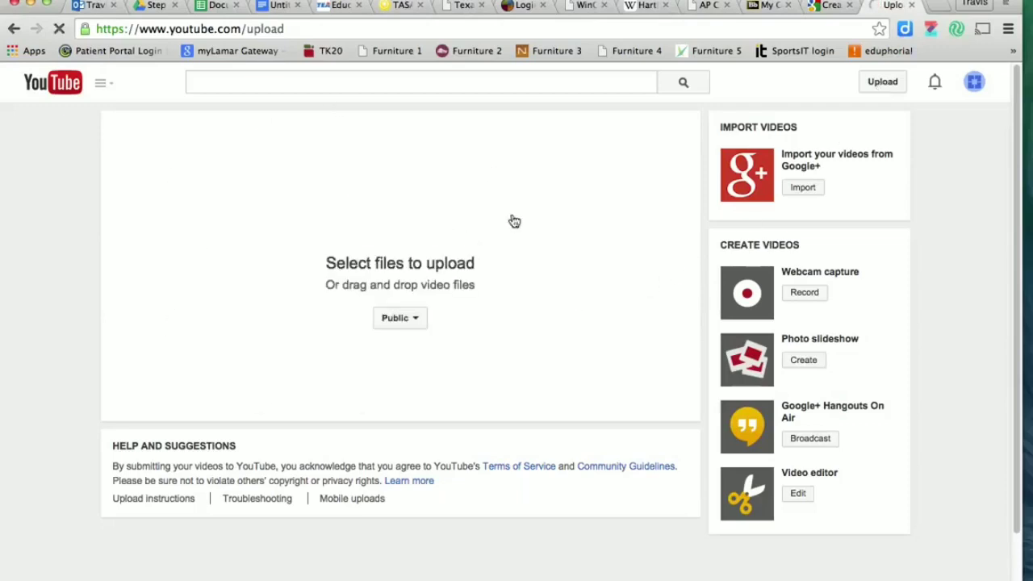
pyautogui.click(416, 318)
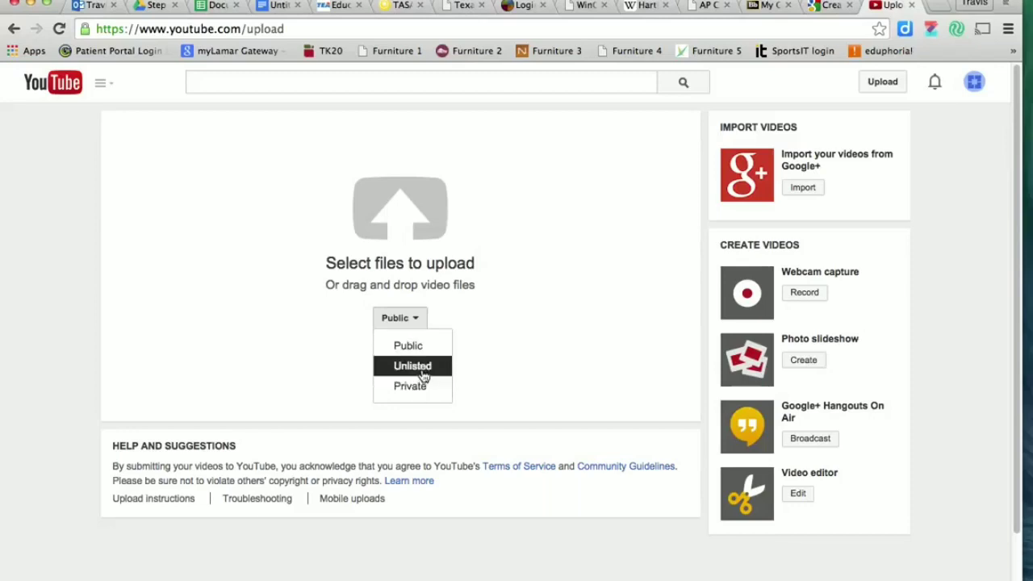
pyautogui.click(411, 347)
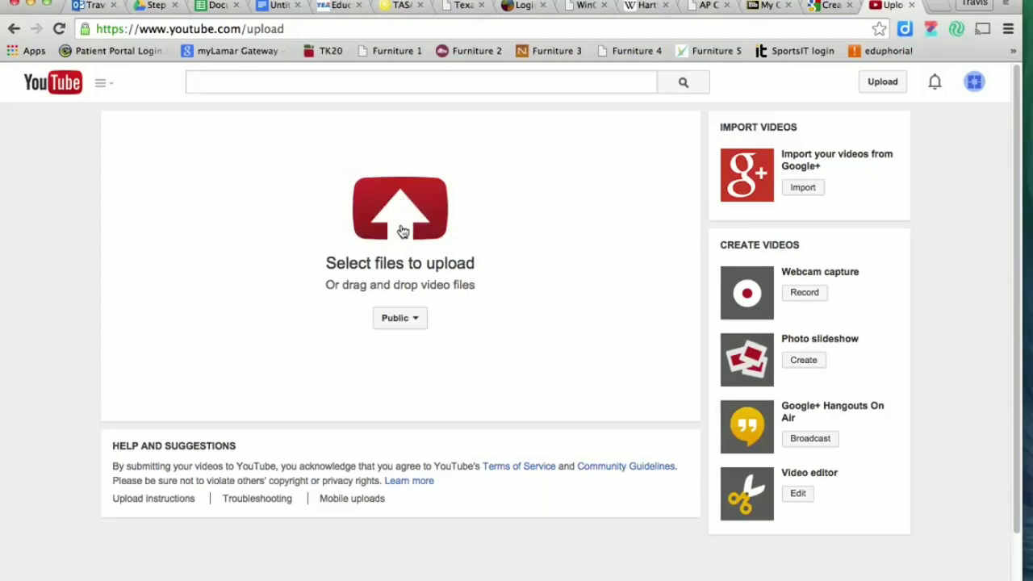
# - Upload the movie recorded on 9-5-14 from the Movies media library
pyautogui.click(403, 231)
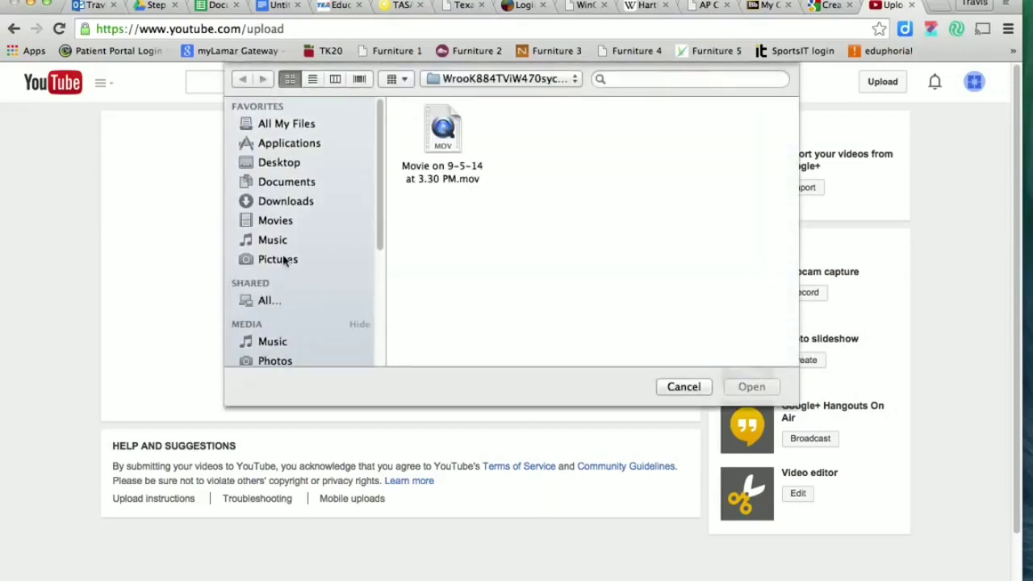
pyautogui.scroll(-3, 284, 261)
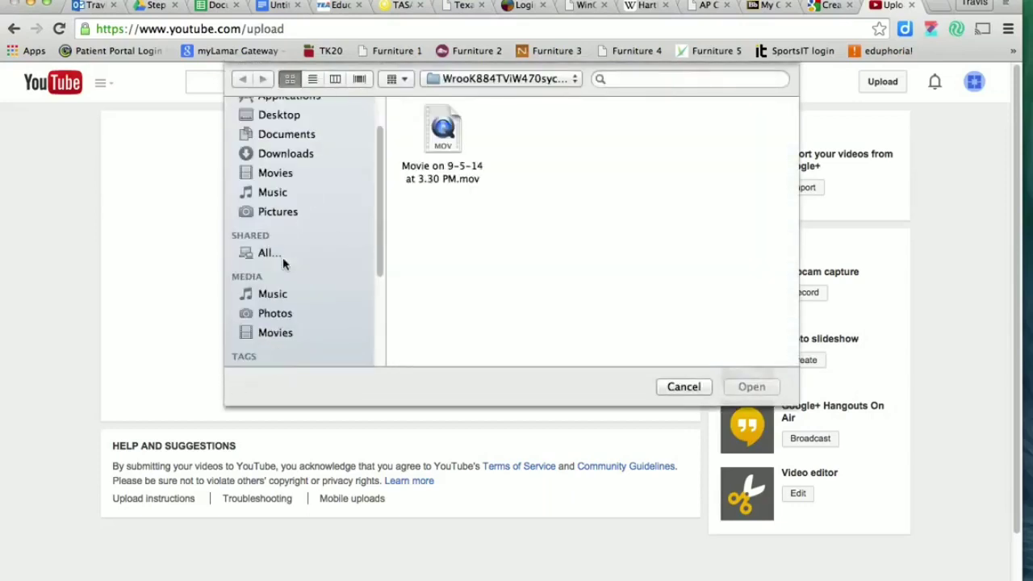
pyautogui.click(274, 332)
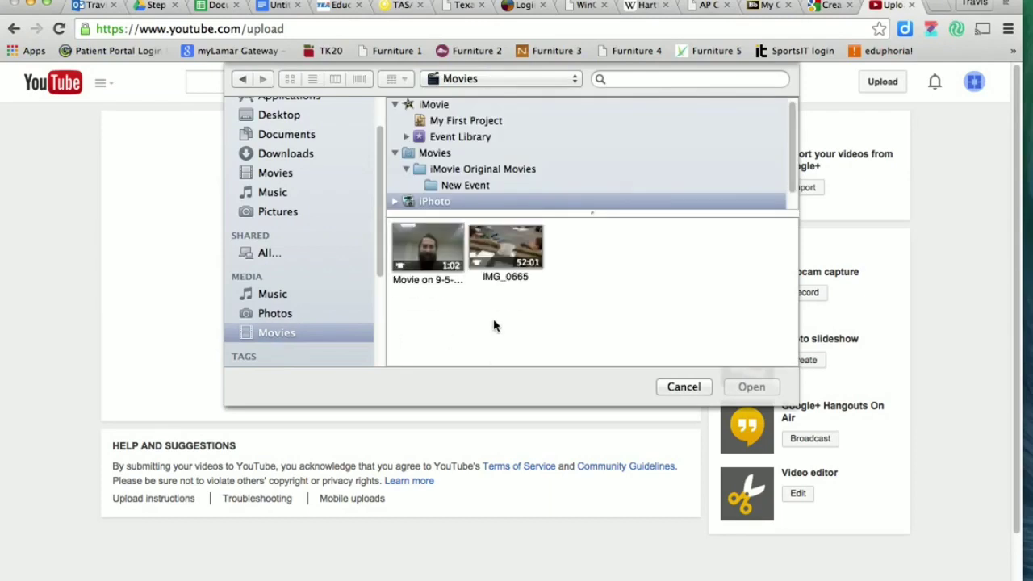
pyautogui.doubleClick(430, 247)
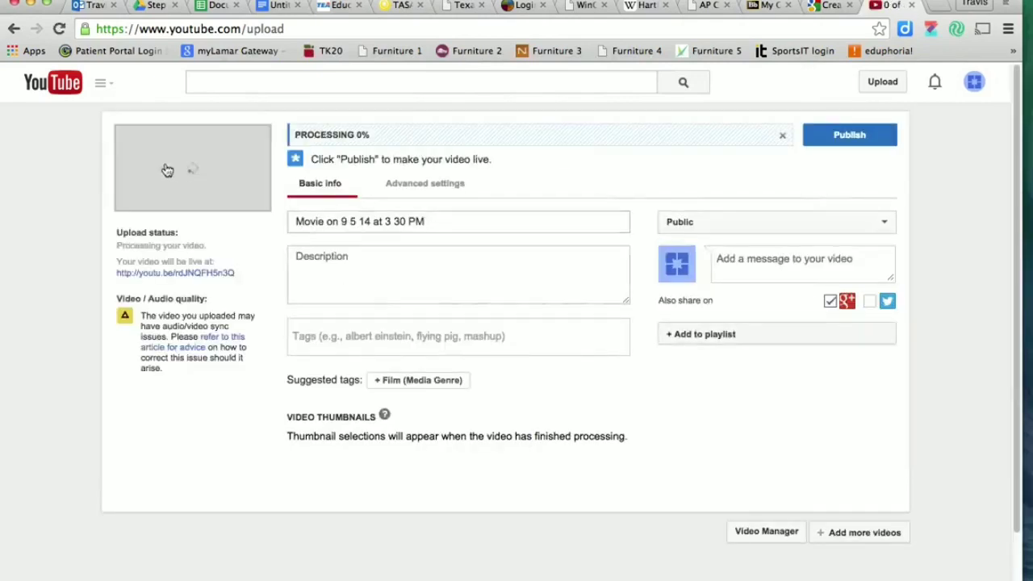
# - Replace the video's title with "The Incredible" followed by the teacher's title and surname
pyautogui.tripleClick(461, 223)
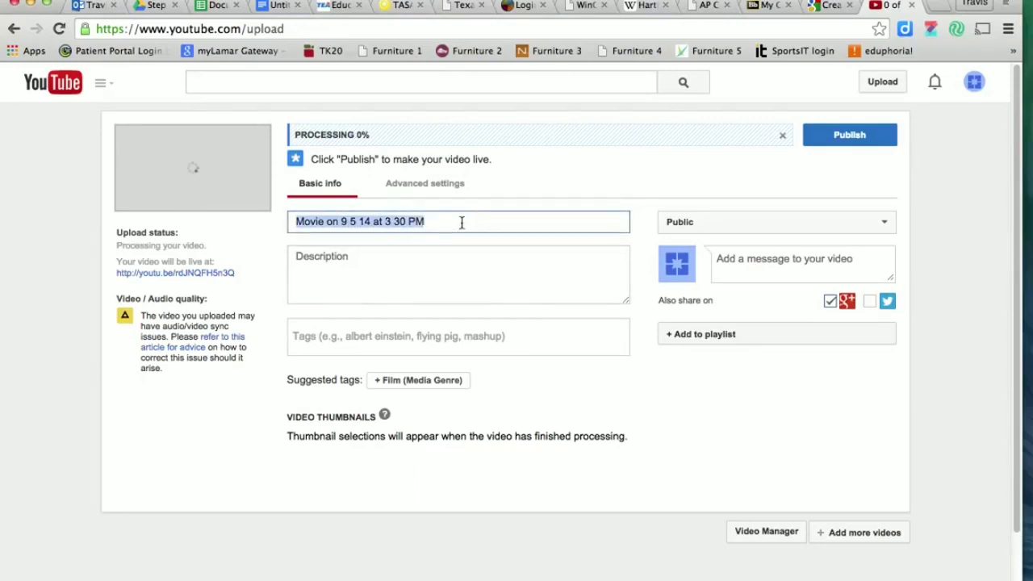
pyautogui.press('BackSpace')
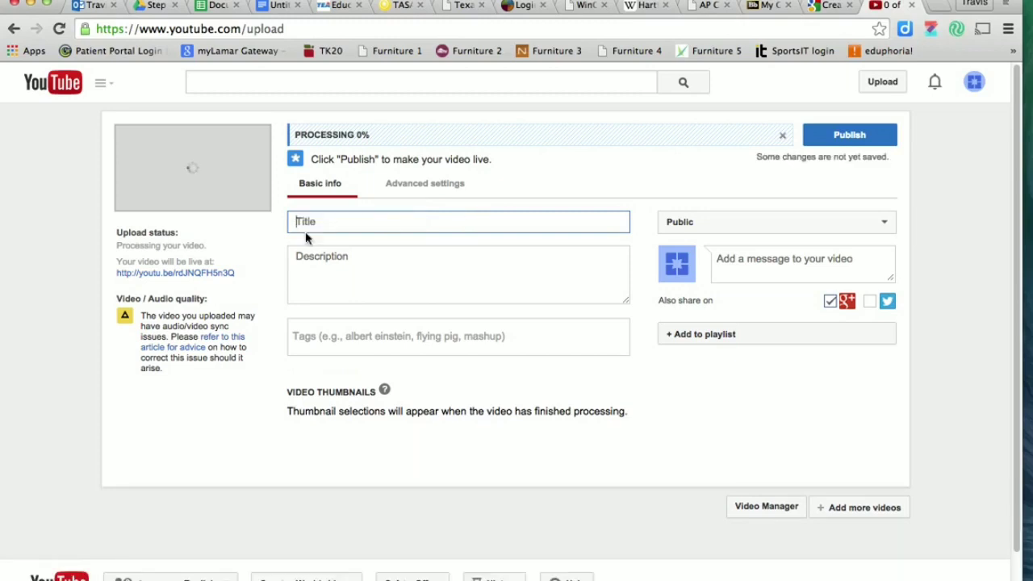
pyautogui.click(331, 222)
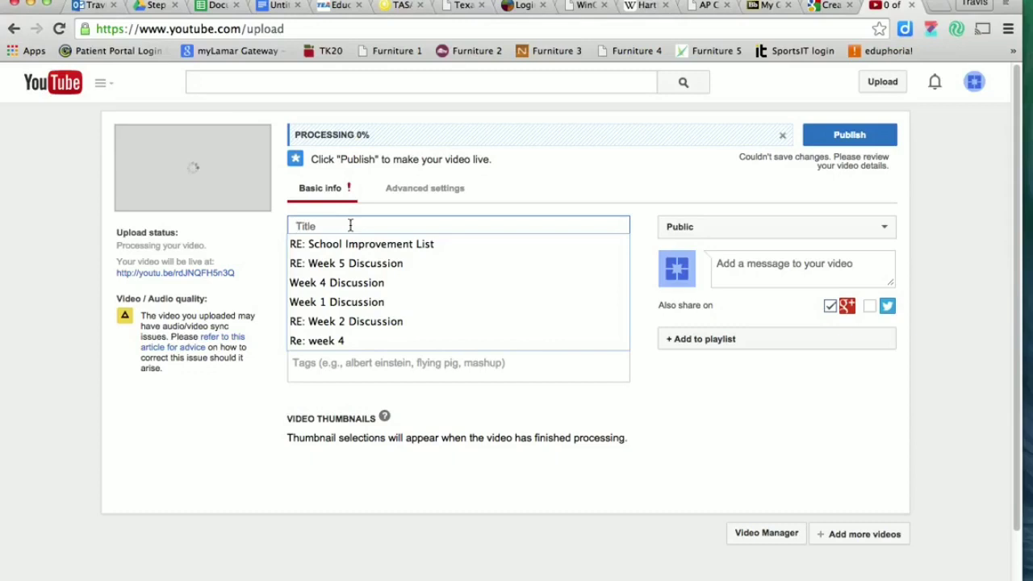
pyautogui.write('The')
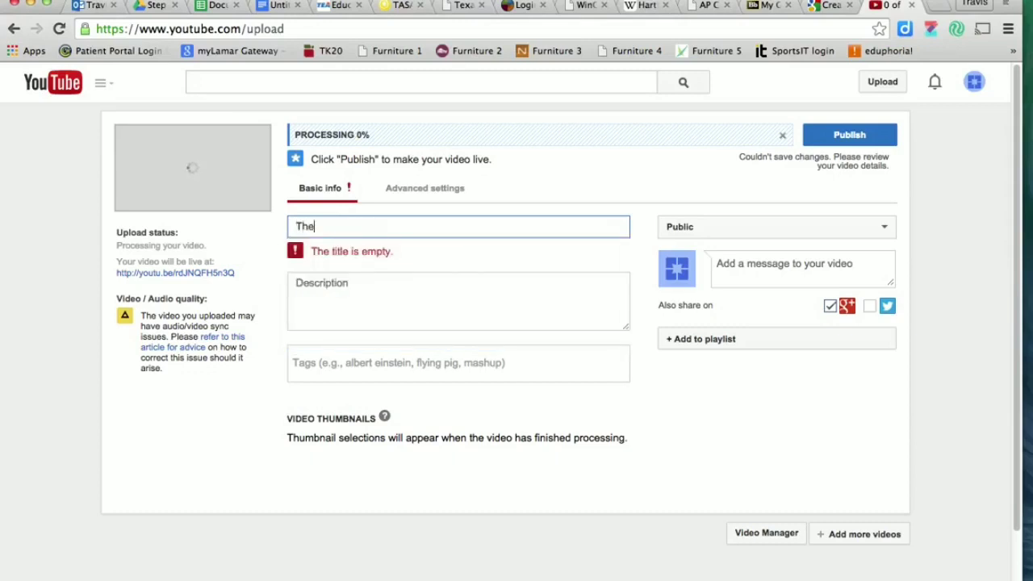
pyautogui.write(' Incredible M')
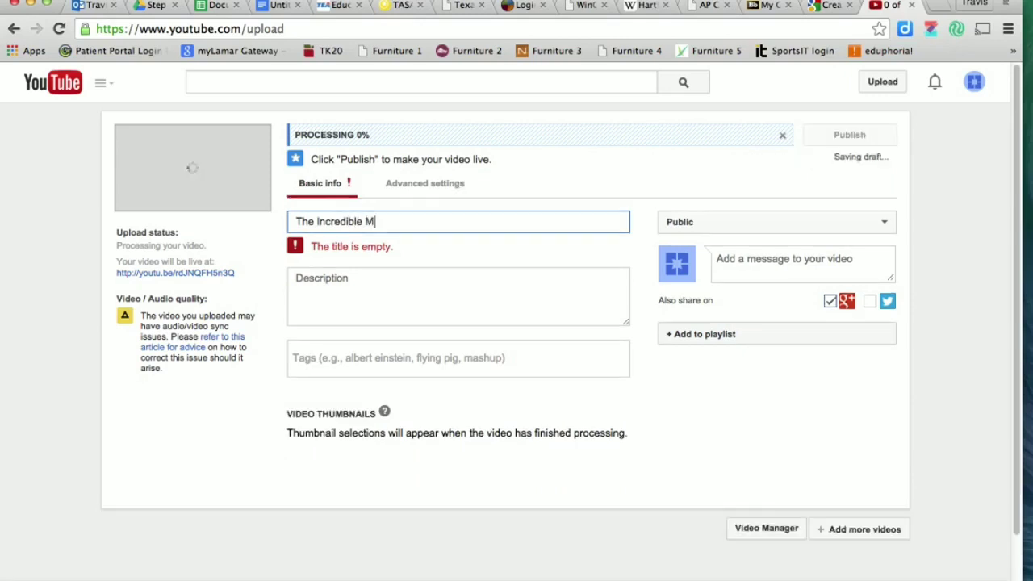
pyautogui.write('r. Washmon')
# - Enter a description saying that the teacher, given by name, "introduces open house for Coppell High School 2014-15."
pyautogui.click(429, 259)
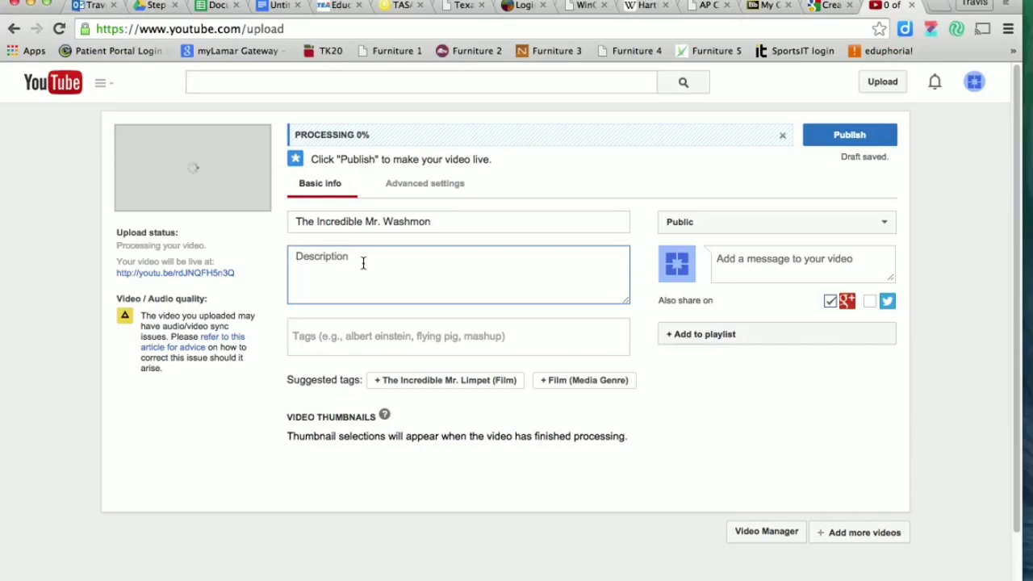
pyautogui.write('Mr. Washmon')
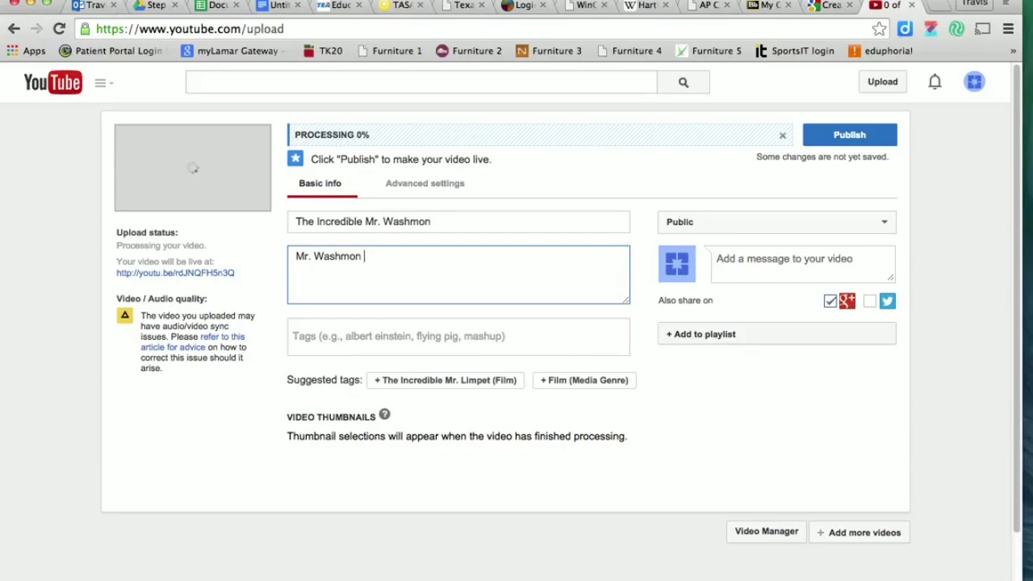
pyautogui.write(' introducs')
pyautogui.press('BackSpace')
pyautogui.write('es open ')
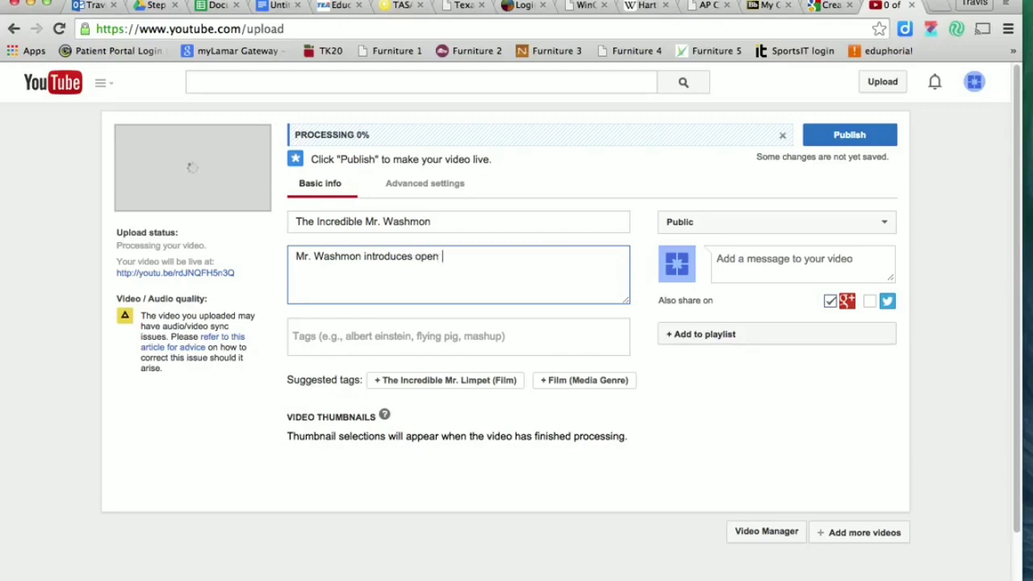
pyautogui.write('house for Coppell ')
pyautogui.write('High Sch')
pyautogui.press('BackSpace')
pyautogui.press('BackSpace')
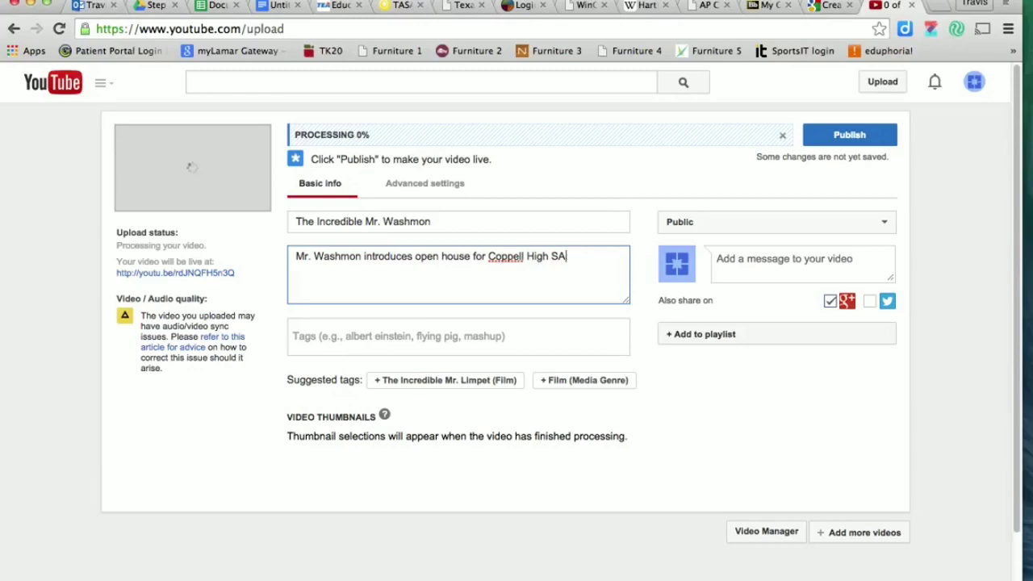
pyautogui.write('school')
pyautogui.press('BackSpace')
pyautogui.press('BackSpace')
pyautogui.press('BackSpace')
pyautogui.press('BackSpace')
pyautogui.press('BackSpace')
pyautogui.press('BackSpace')
pyautogui.press('BackSpace')
pyautogui.write('School 2014-15.')
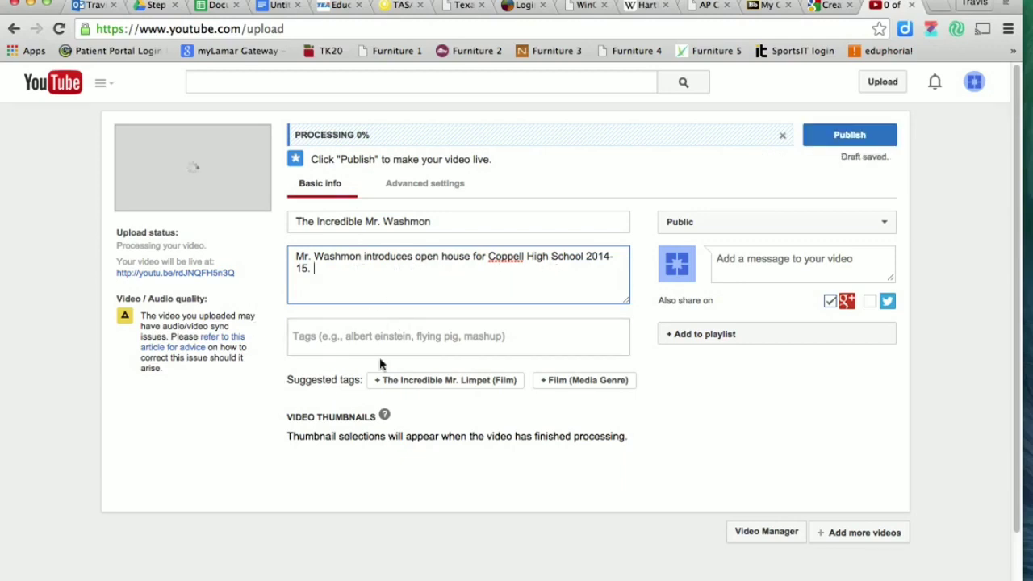
pyautogui.click(352, 337)
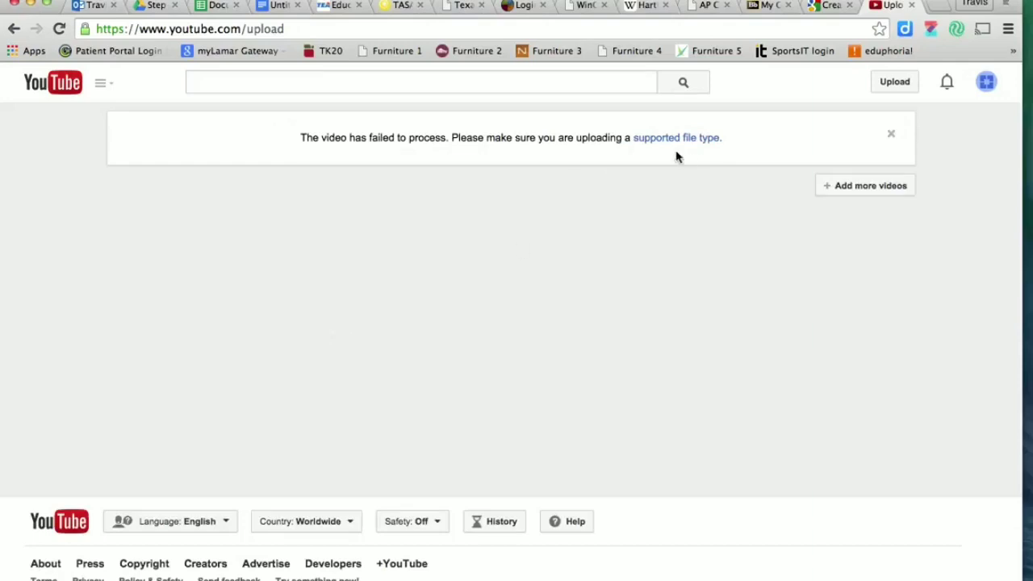
# - Dismiss the failed upload and upload "How to add a Blog to Weebly" from the Movies folder instead
pyautogui.click(892, 136)
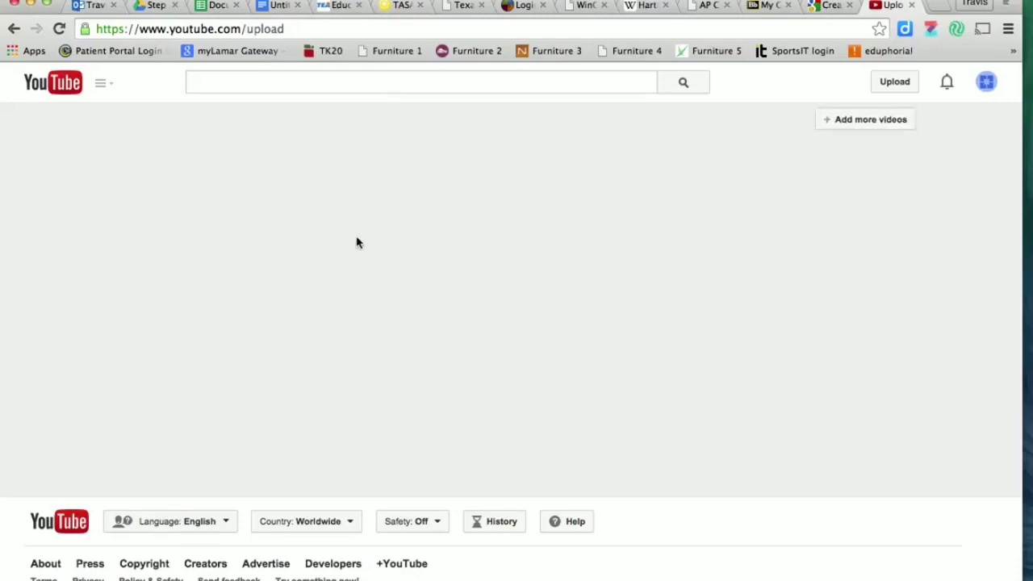
pyautogui.click(882, 126)
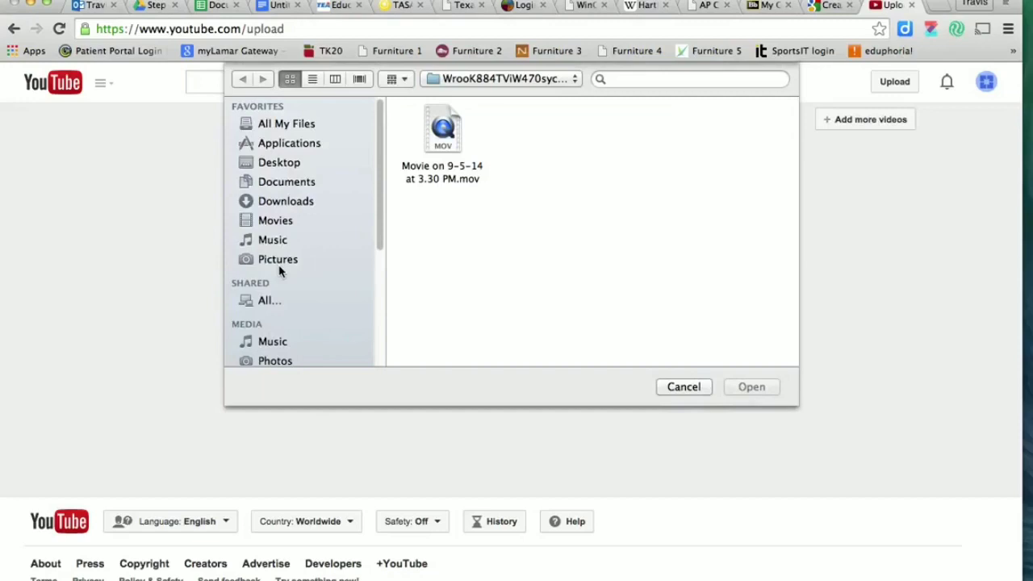
pyautogui.click(283, 225)
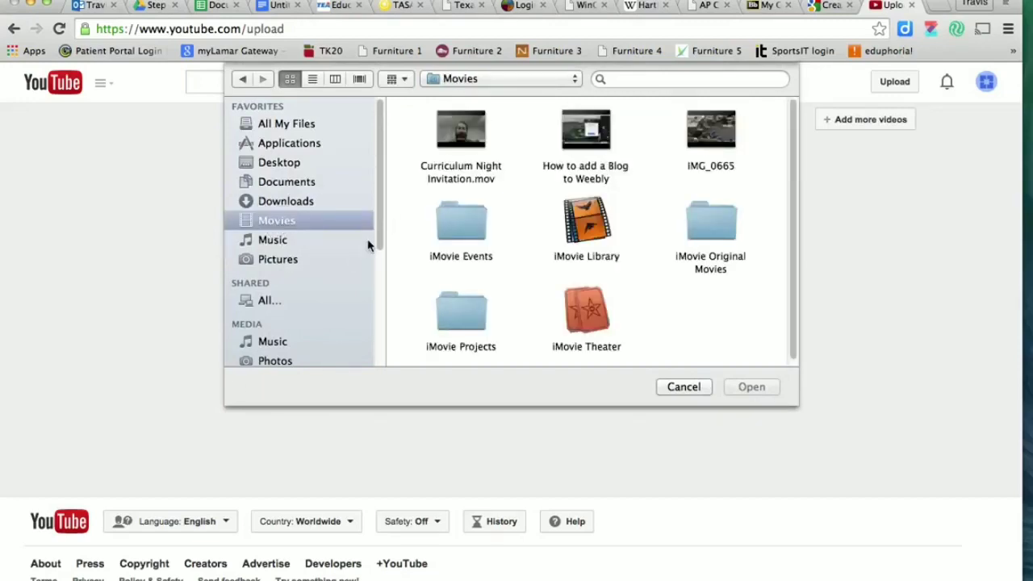
pyautogui.click(586, 172)
pyautogui.doubleClick(586, 172)
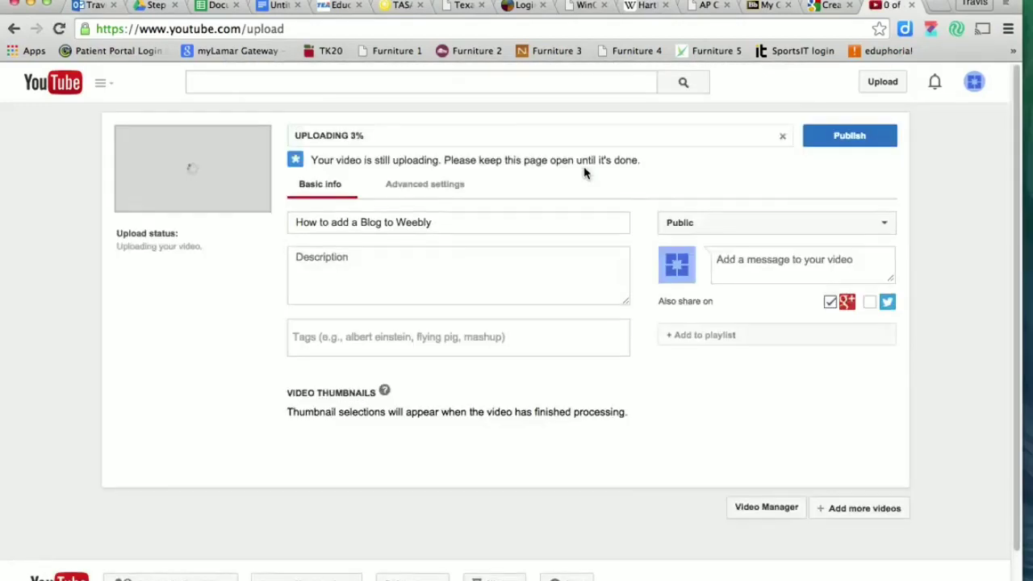
# - Enter a description with the teacher's name followed by "walks his students through the blog making process for Weebly.com."
pyautogui.click(474, 226)
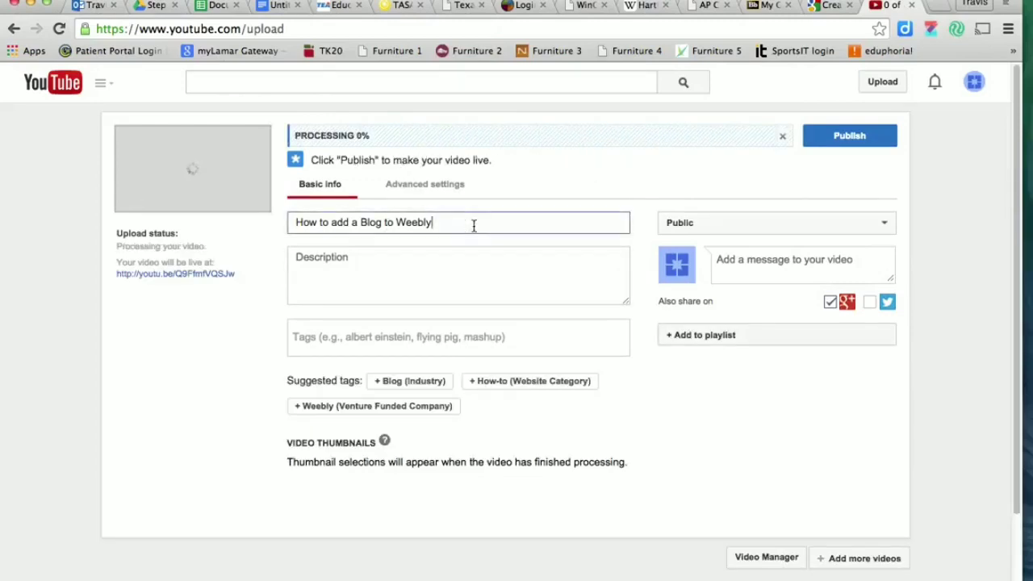
pyautogui.click(374, 265)
pyautogui.write('Mr. W')
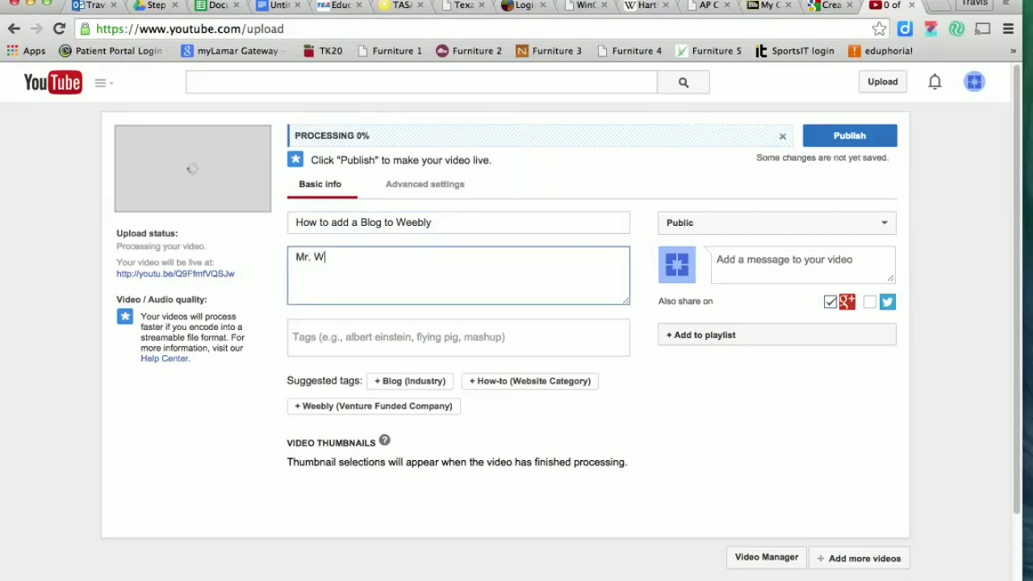
pyautogui.write('ashmon walks hi')
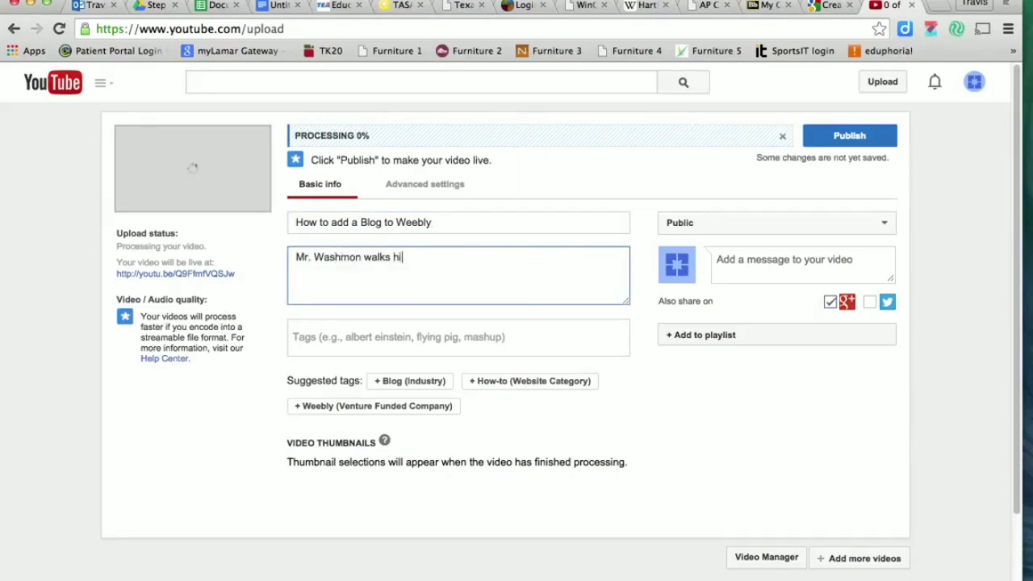
pyautogui.write('s students through the blog making process for Weebly.com/')
pyautogui.press('BackSpace')
pyautogui.write('.')
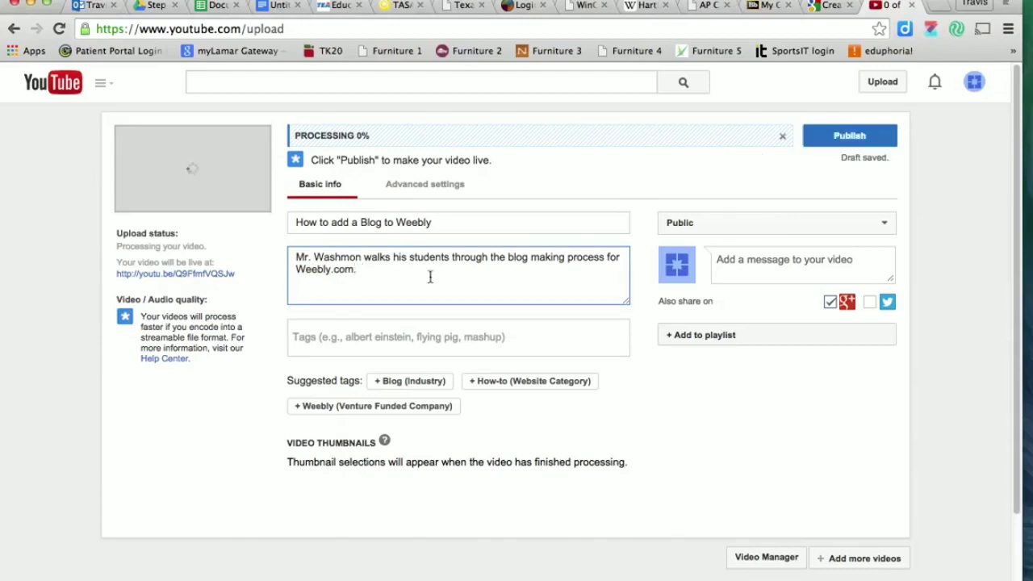
# - Add the tags "blogs", "weebly" and the suggested "Coppell High School (School)" to the video
pyautogui.click(363, 337)
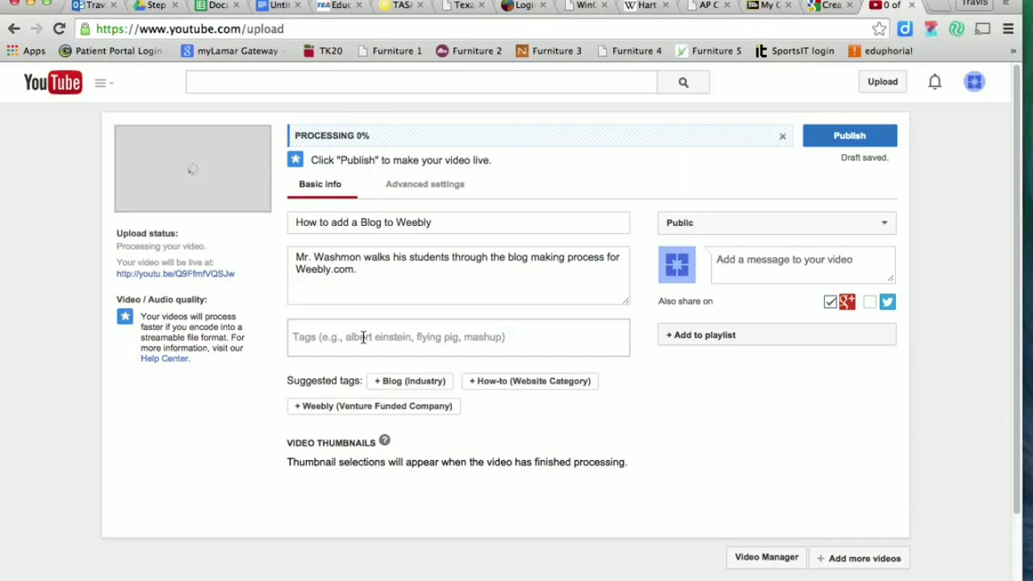
pyautogui.write('blogs')
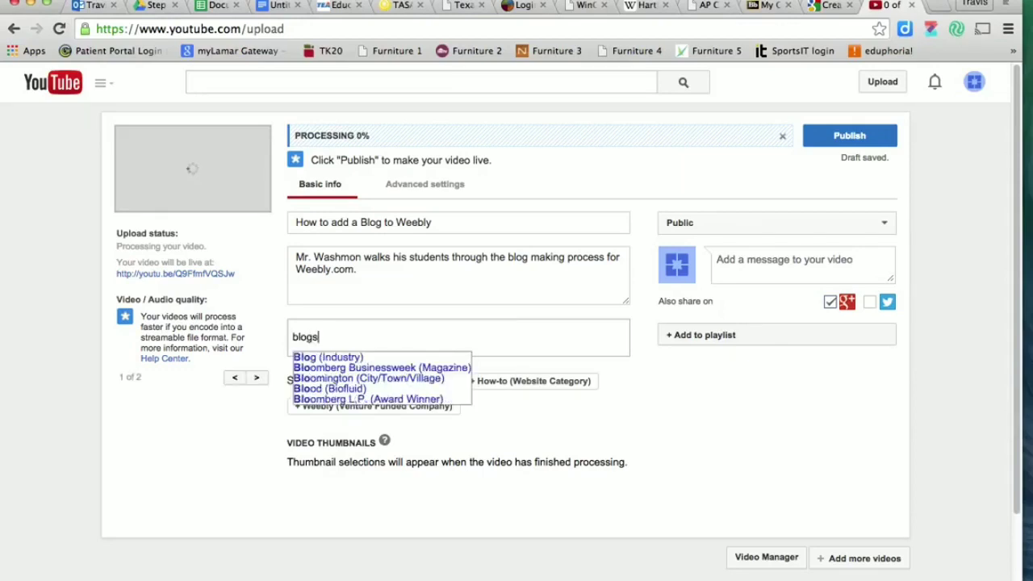
pyautogui.press('Return')
pyautogui.write('weebly')
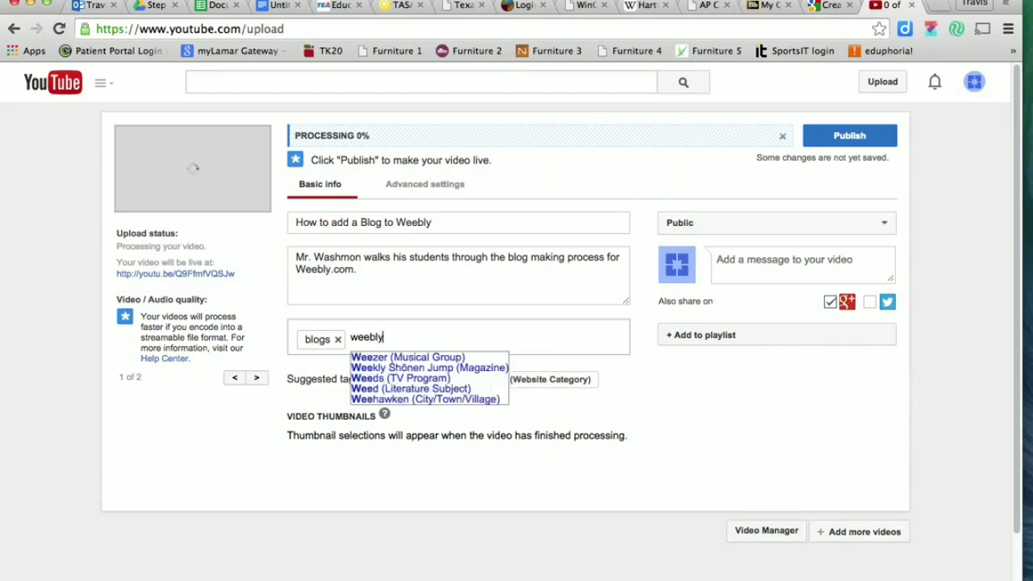
pyautogui.press('Return')
pyautogui.write('cop')
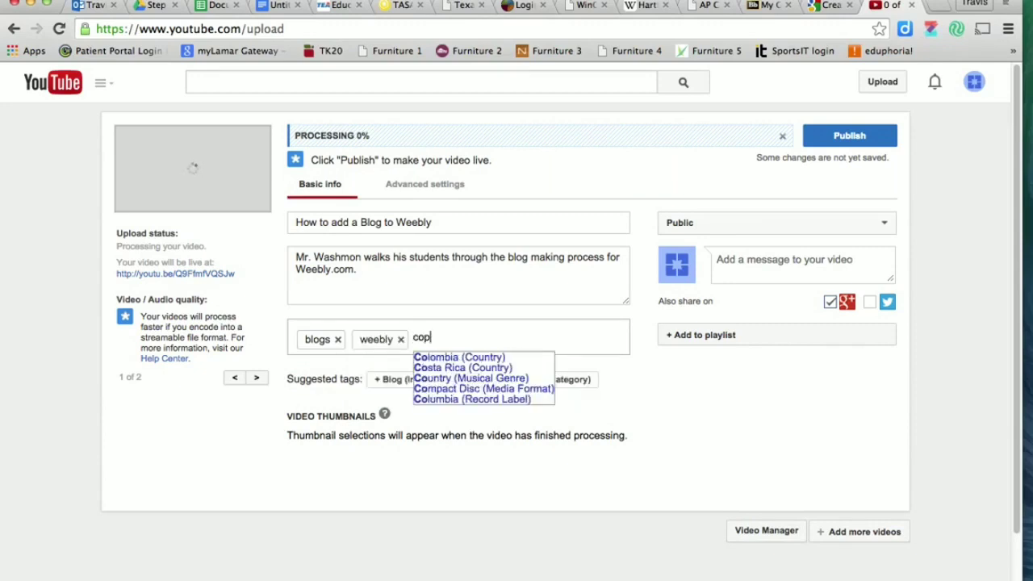
pyautogui.write('pell high')
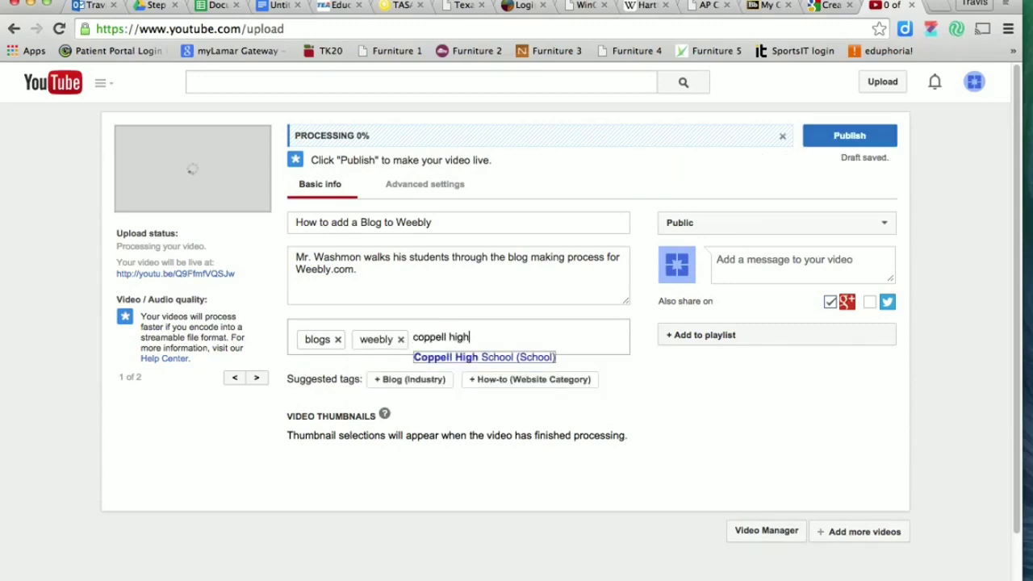
pyautogui.press('Return')
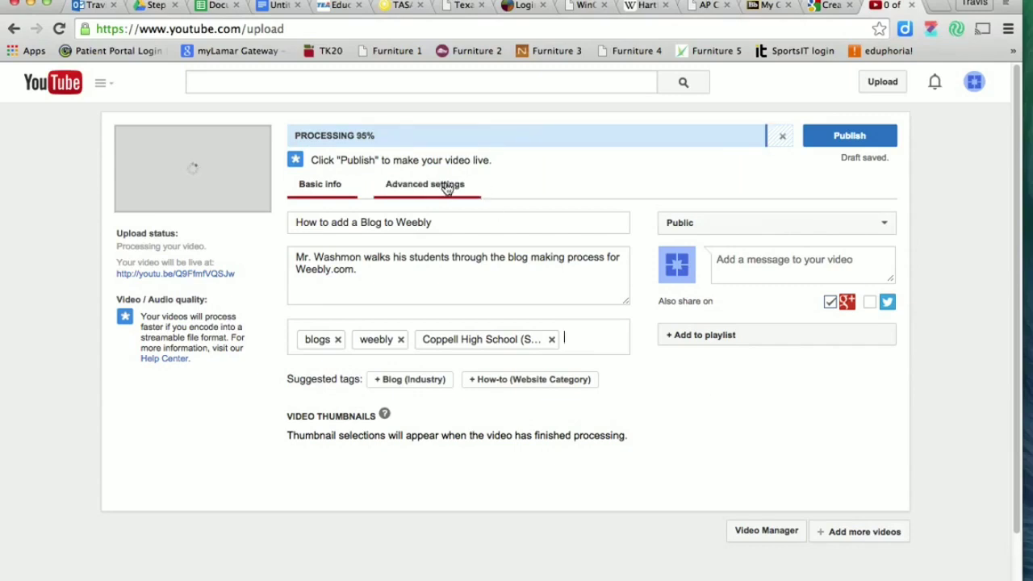
# - Set the video's license and rights ownership to Creative Commons - Attribution in the advanced settings
pyautogui.click(411, 188)
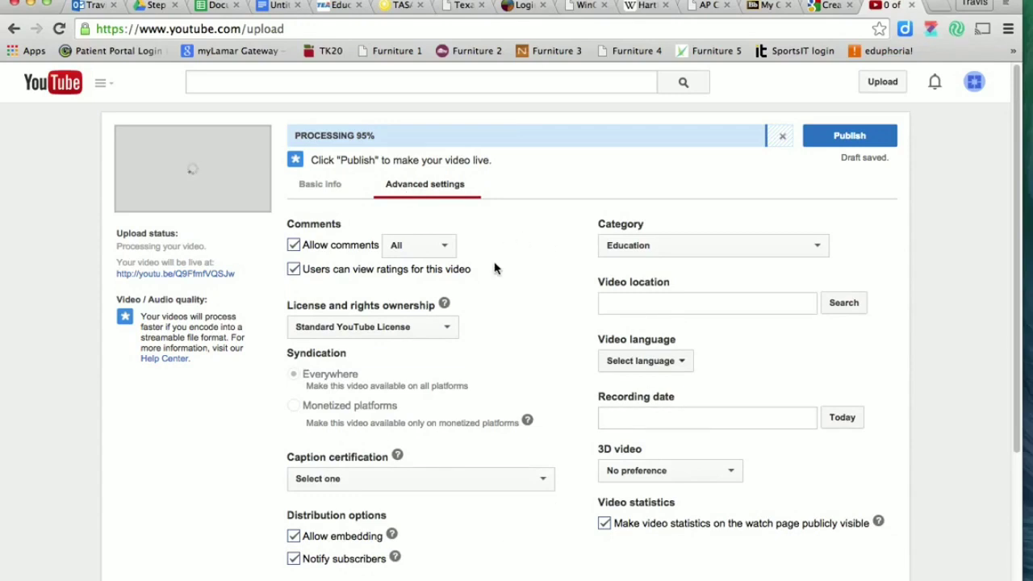
pyautogui.scroll(-2, 495, 268)
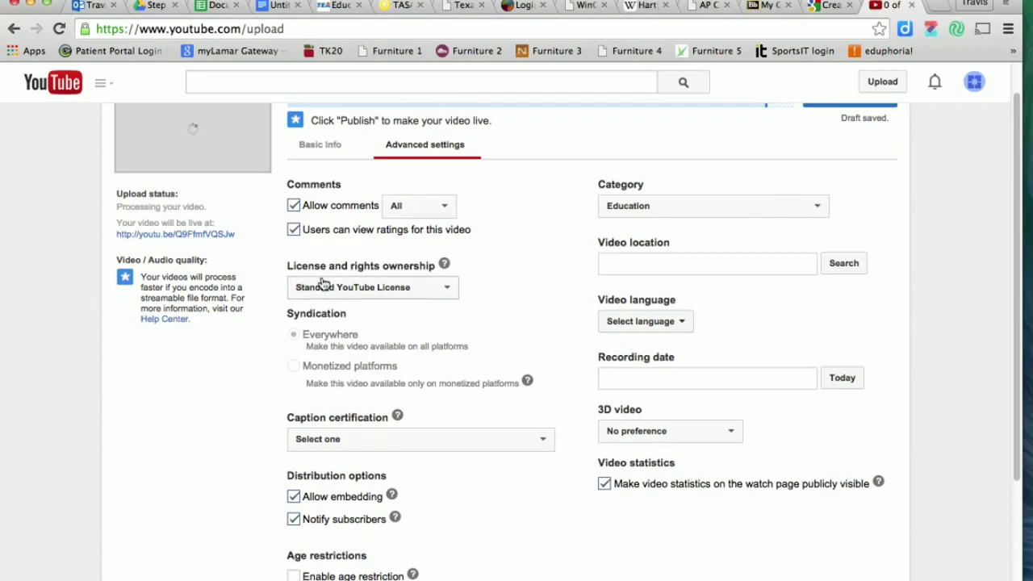
pyautogui.click(447, 289)
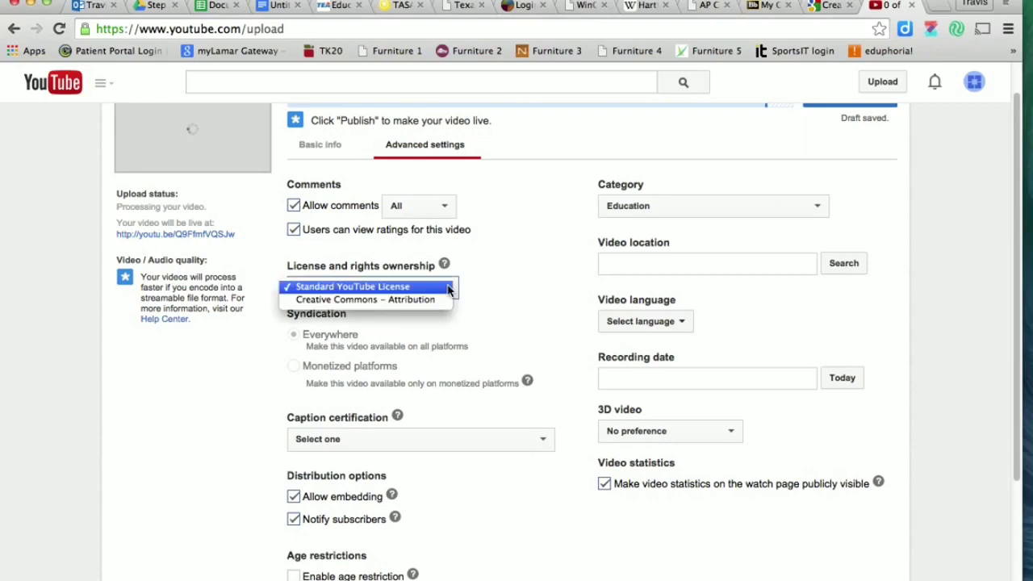
pyautogui.click(373, 304)
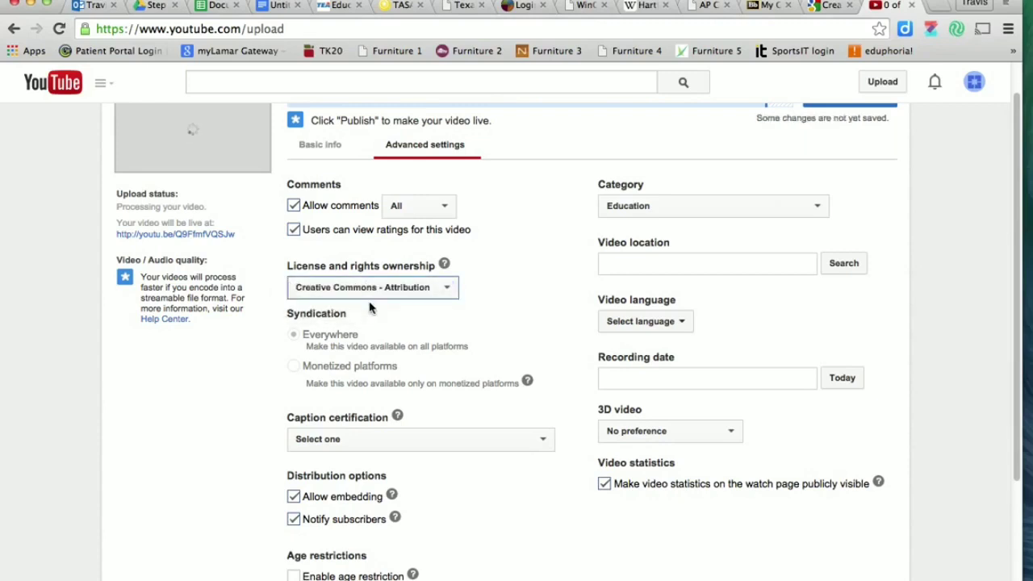
pyautogui.click(517, 274)
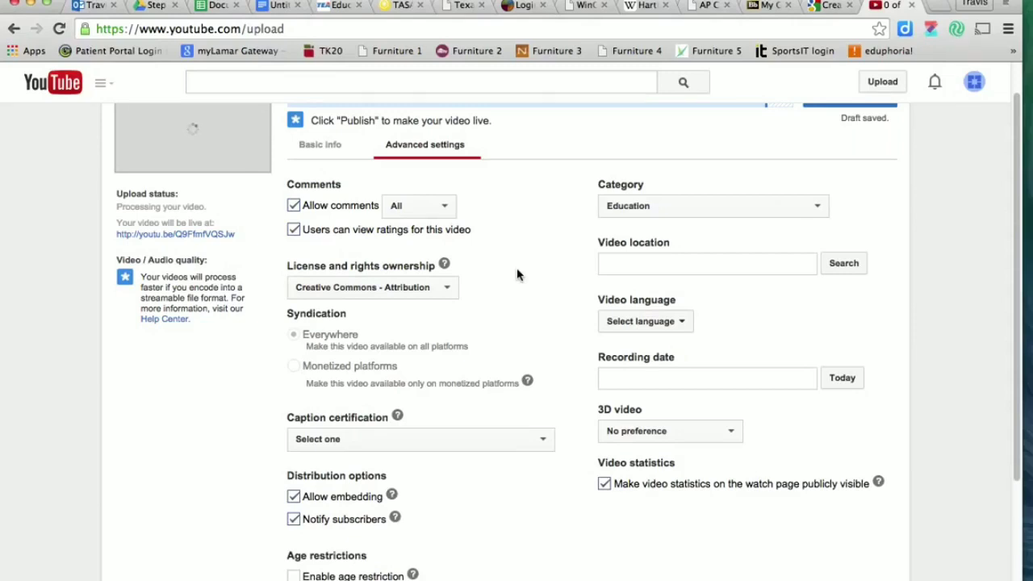
# - Look through the remaining advanced settings and choose Education as the video's category
pyautogui.scroll(1, 517, 275)
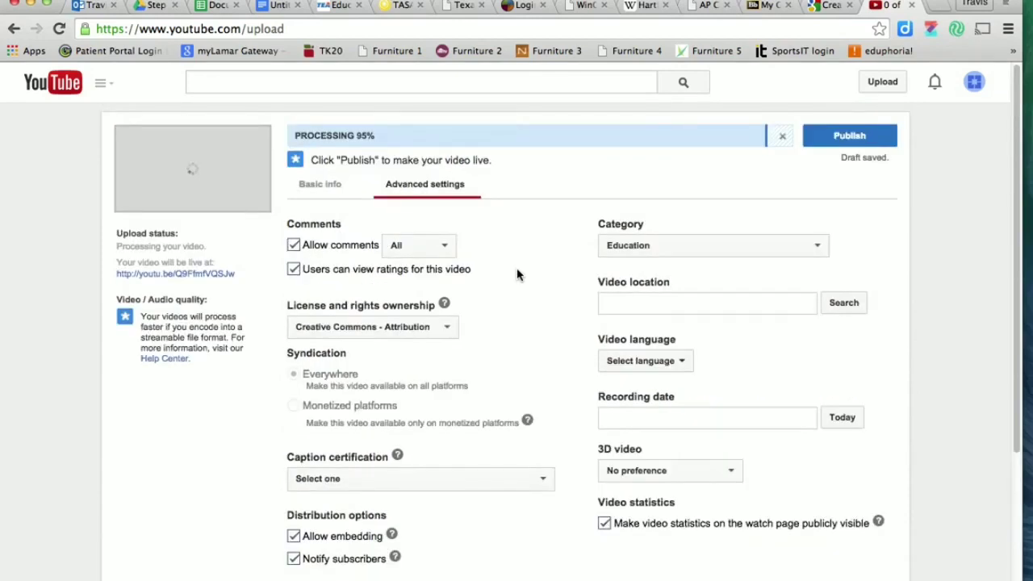
pyautogui.scroll(-1, 517, 274)
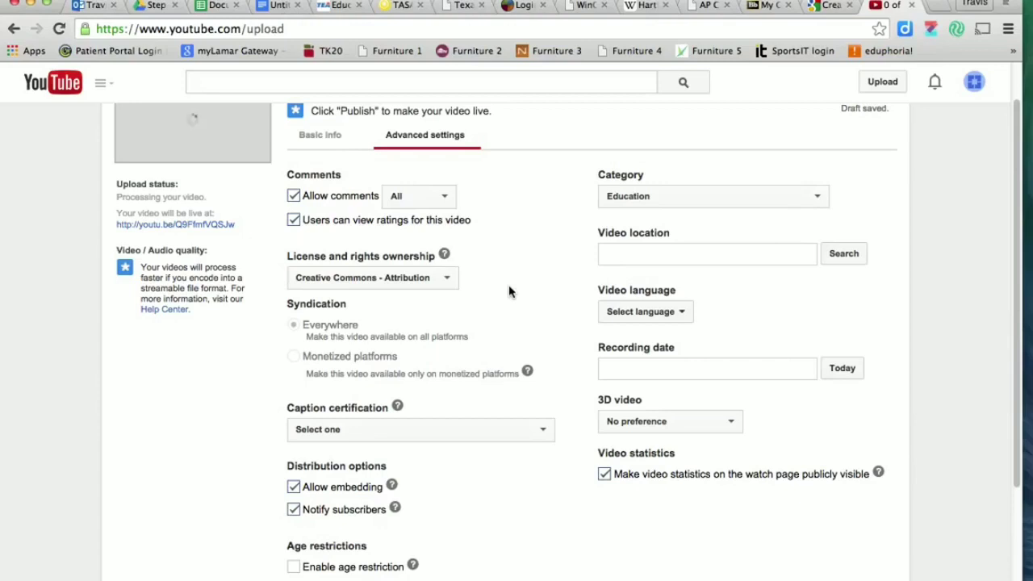
pyautogui.scroll(-2, 509, 291)
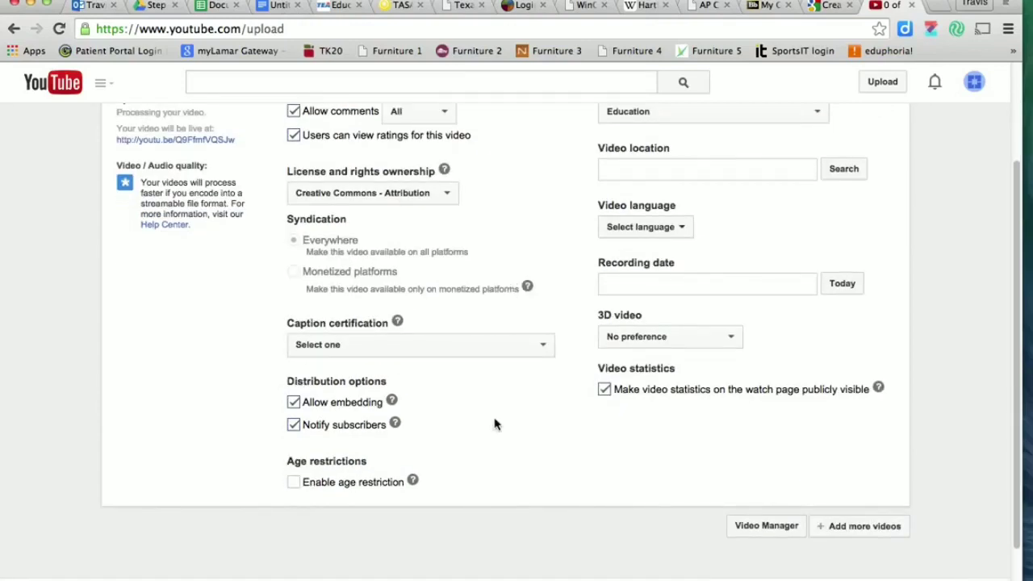
pyautogui.scroll(1, 496, 425)
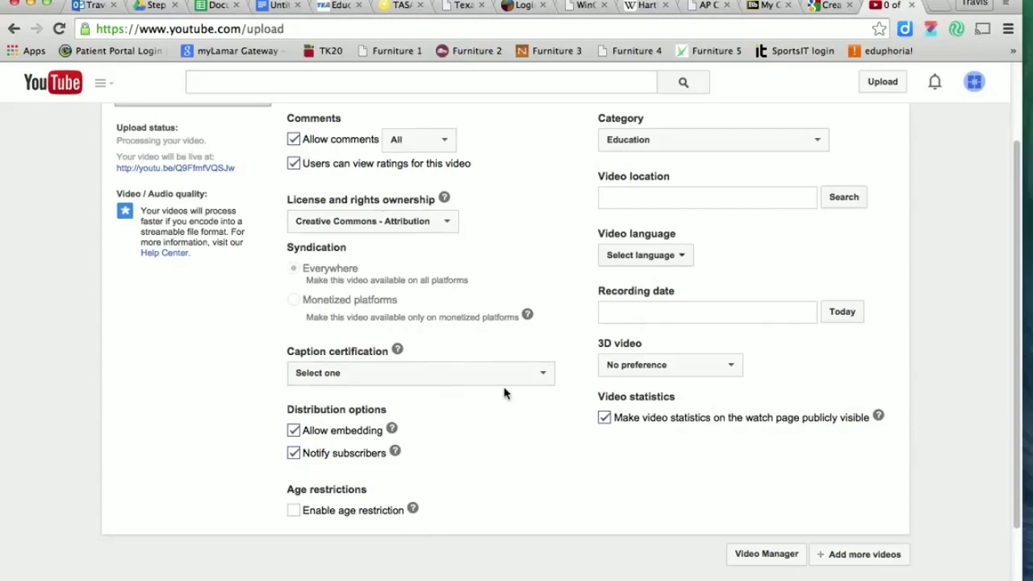
pyautogui.scroll(2, 533, 226)
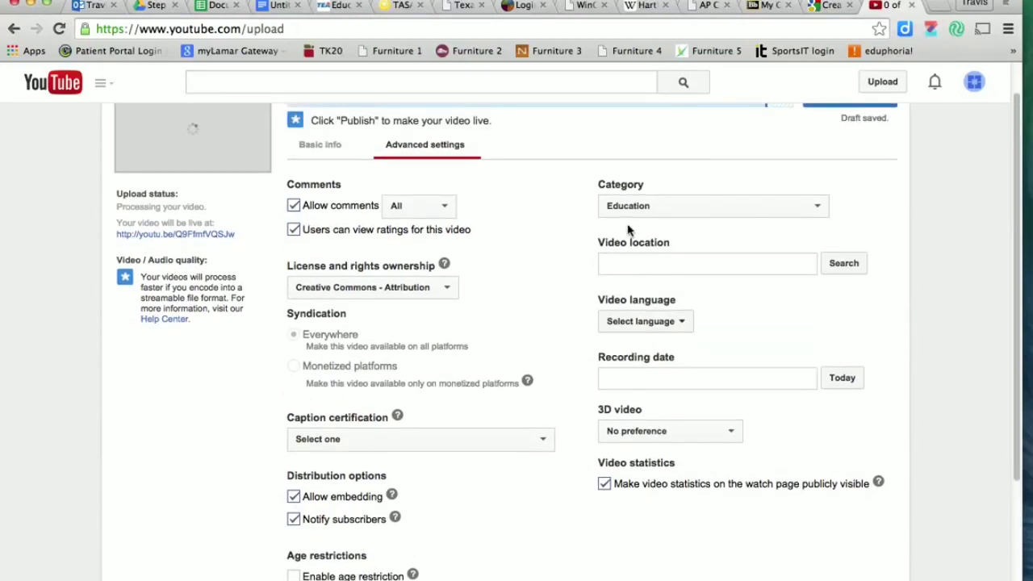
pyautogui.click(700, 211)
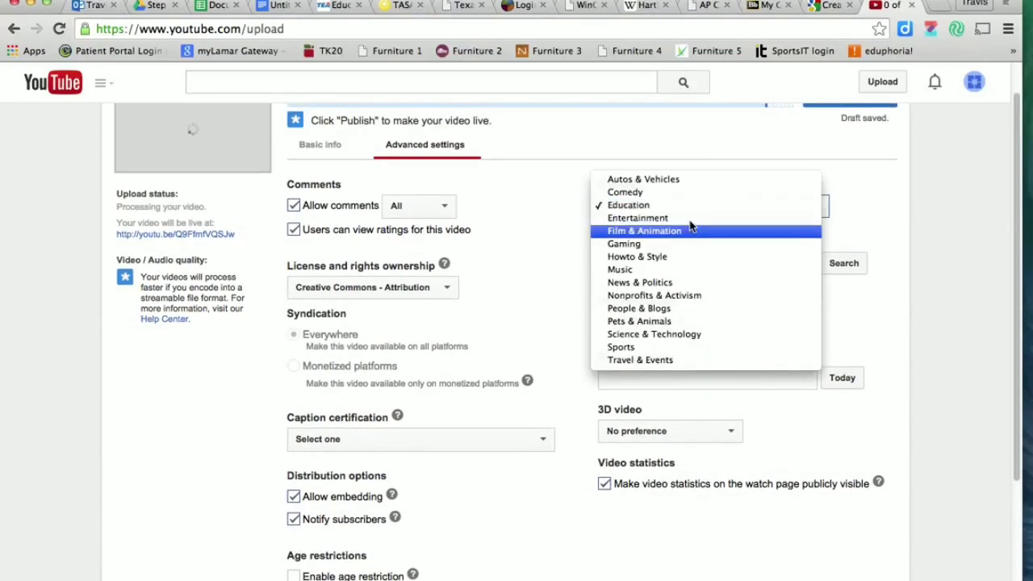
pyautogui.click(628, 206)
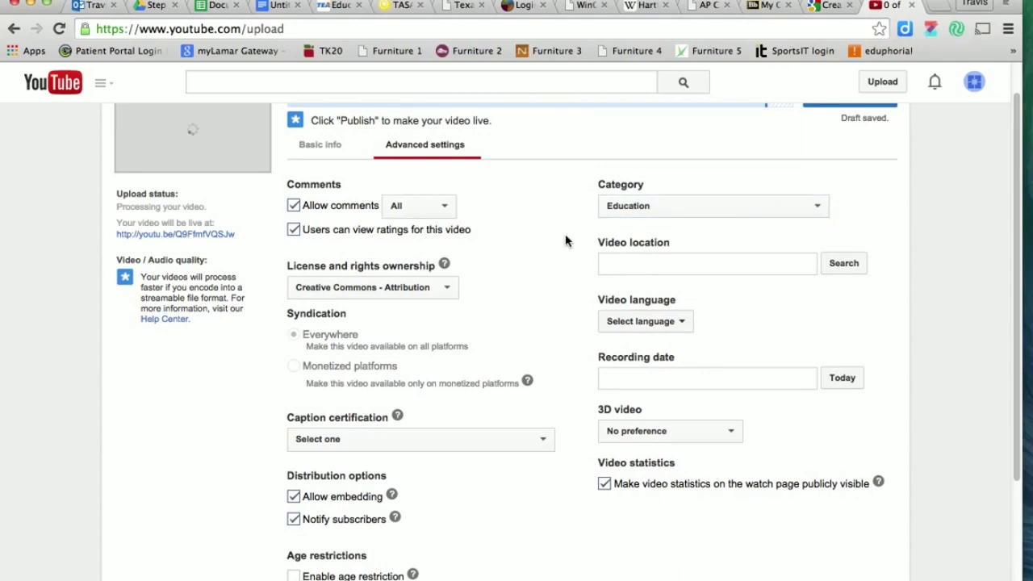
# - Set the video's recording date to today's date, April 20, 2015
pyautogui.click(657, 377)
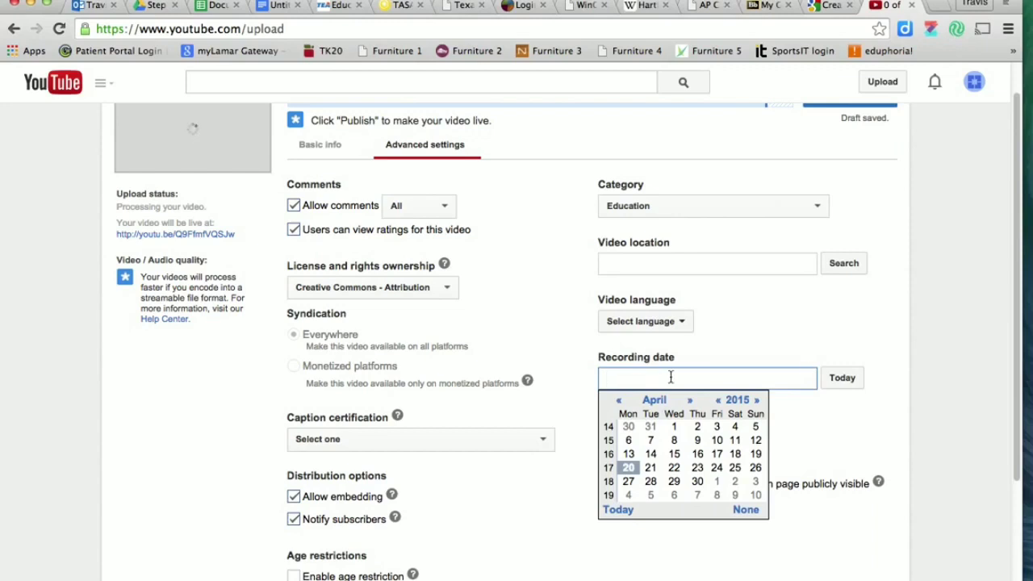
pyautogui.click(843, 379)
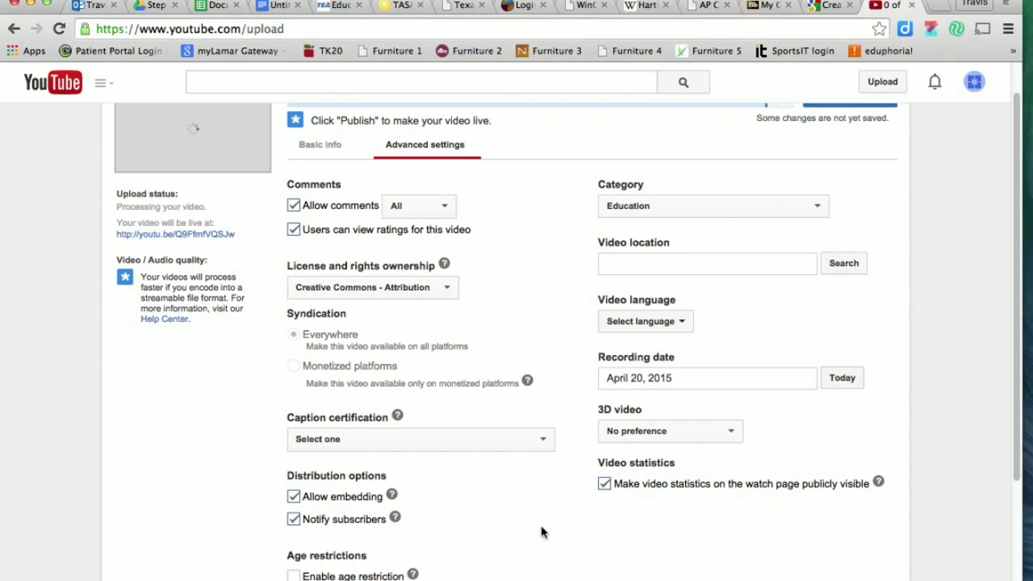
pyautogui.scroll(-5, 565, 469)
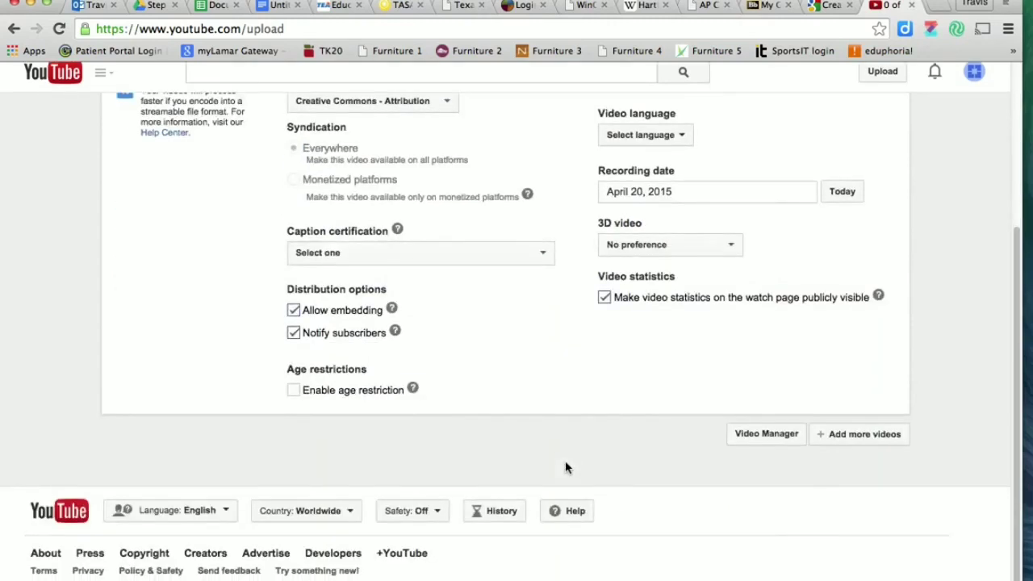
pyautogui.scroll(5, 565, 468)
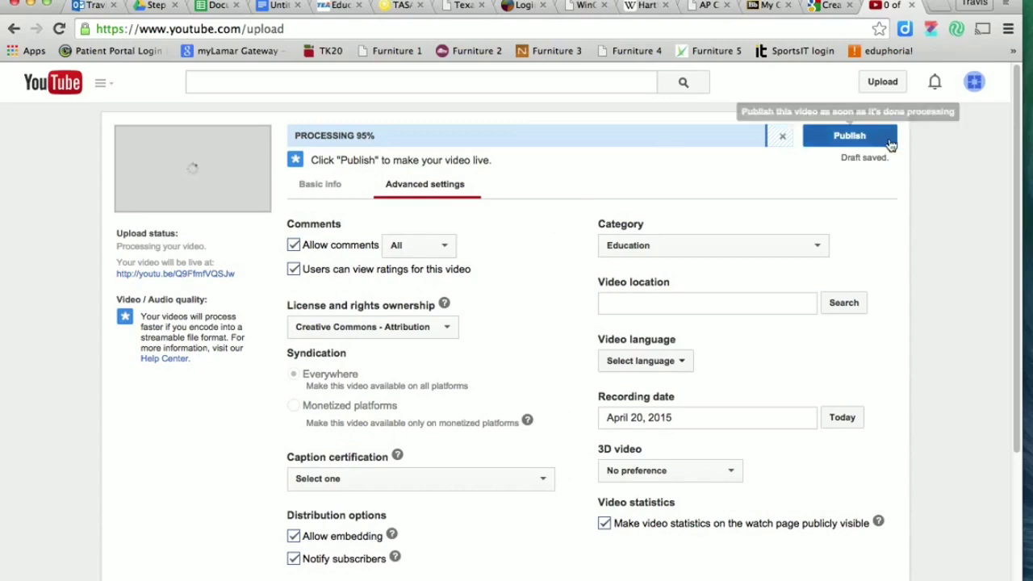